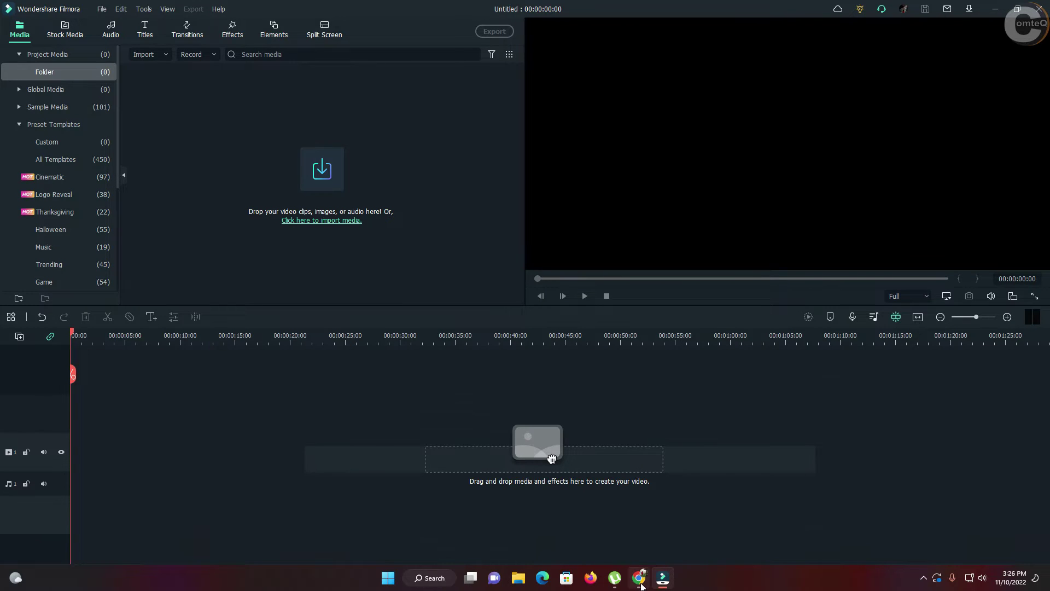
# - Switch to Chrome and look through the uploaded videos on the YouTube channel's page
pyautogui.click(638, 577)
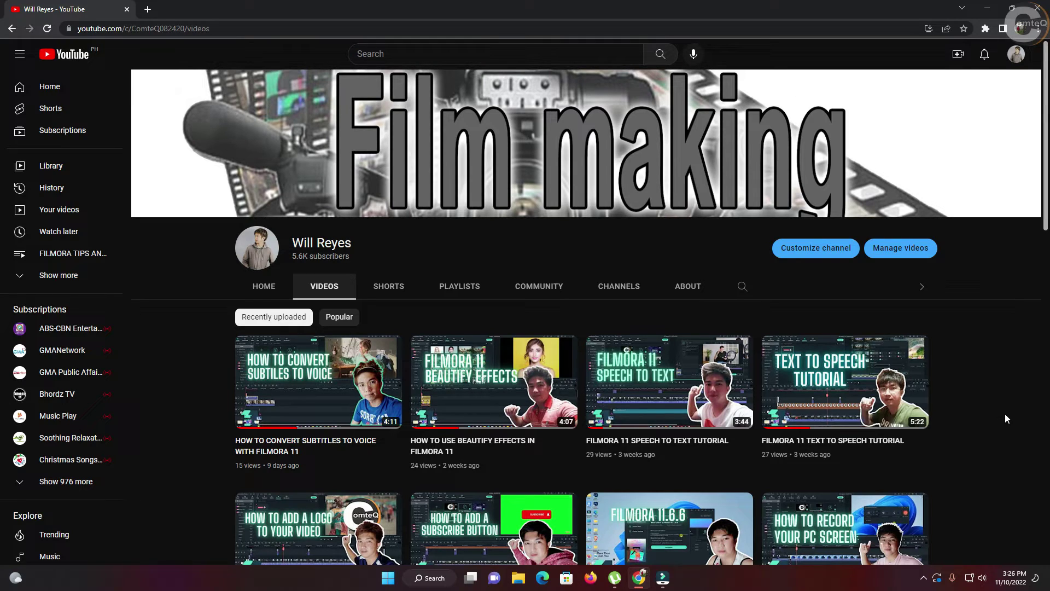
pyautogui.scroll(-2, 1005, 417)
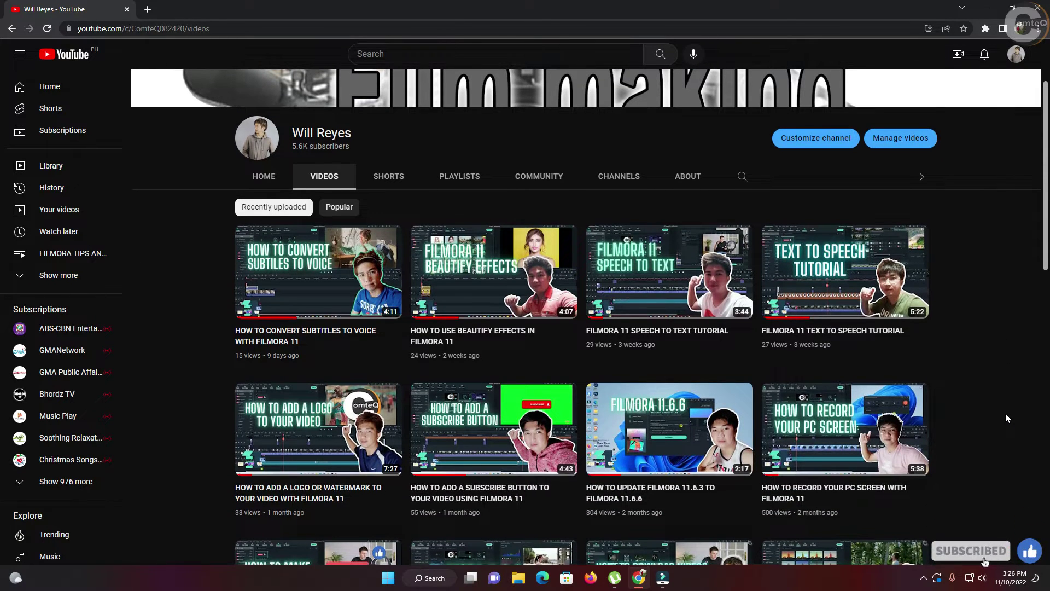
pyautogui.scroll(-2, 1005, 414)
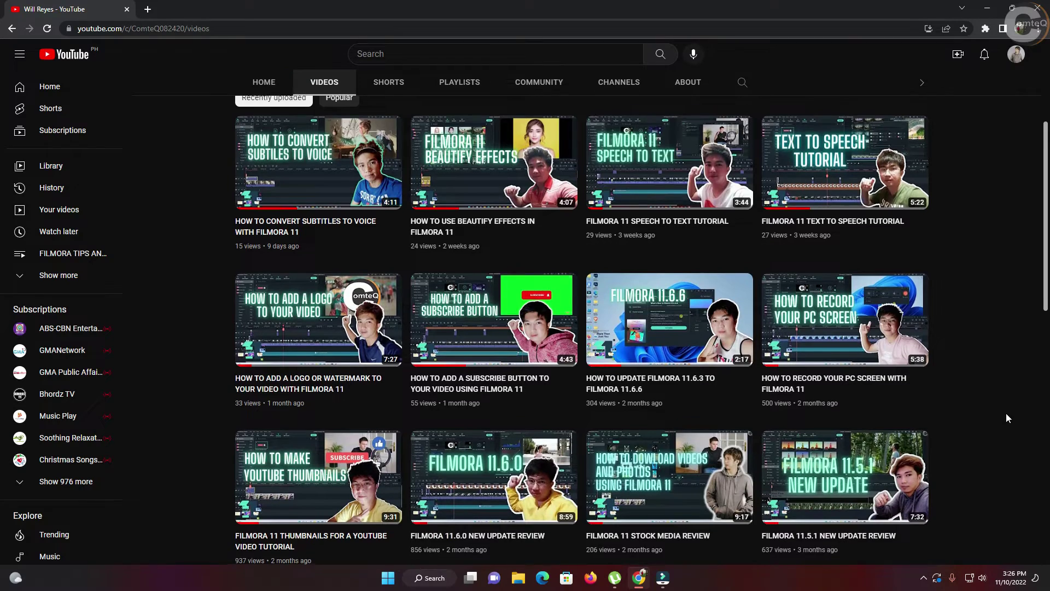
pyautogui.scroll(-3, 1006, 417)
pyautogui.scroll(-1, 1005, 413)
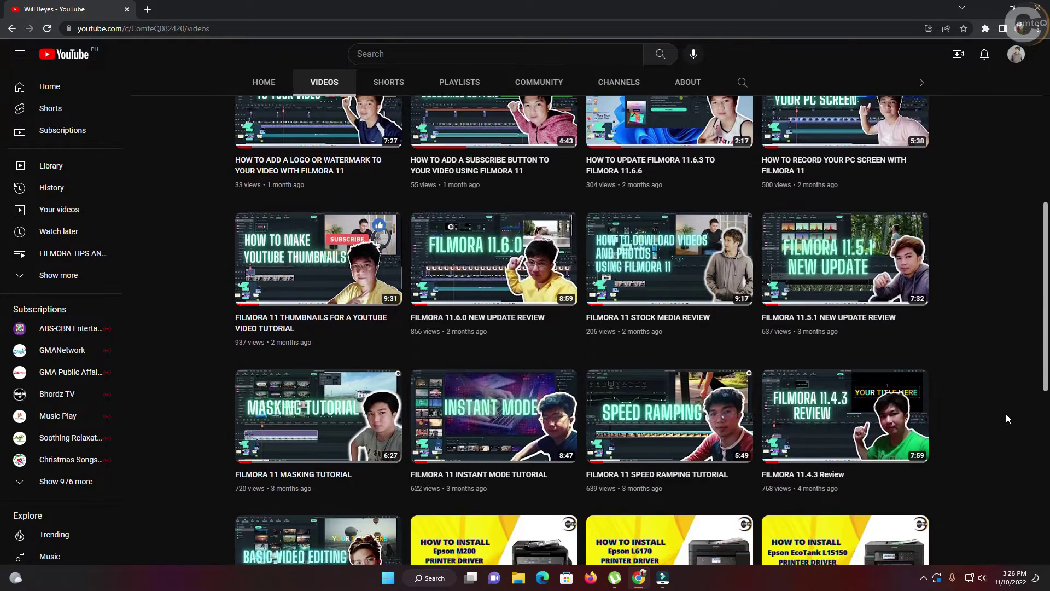
pyautogui.scroll(1, 1005, 417)
pyautogui.scroll(2, 1005, 418)
pyautogui.scroll(4, 1005, 418)
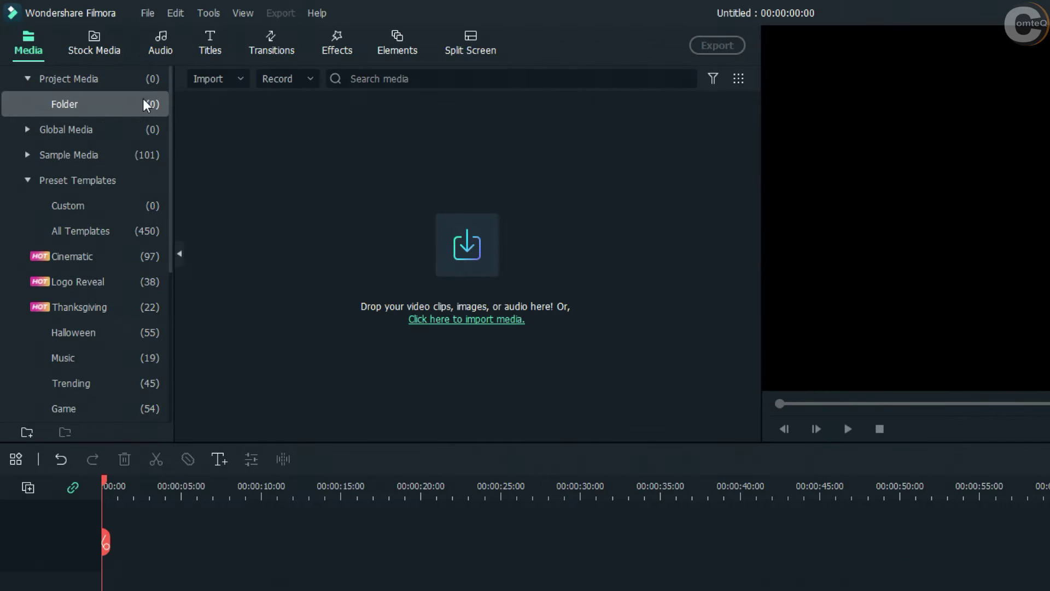
# - Open the downloaded stock clip of the seated man with the ring light in Auto Reframe
pyautogui.click(93, 50)
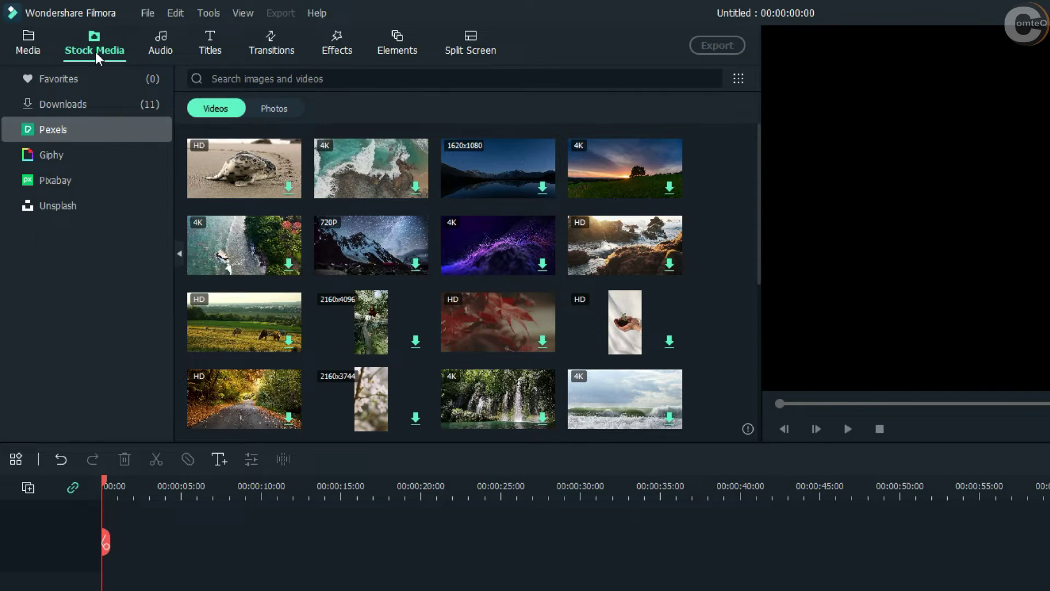
pyautogui.click(60, 107)
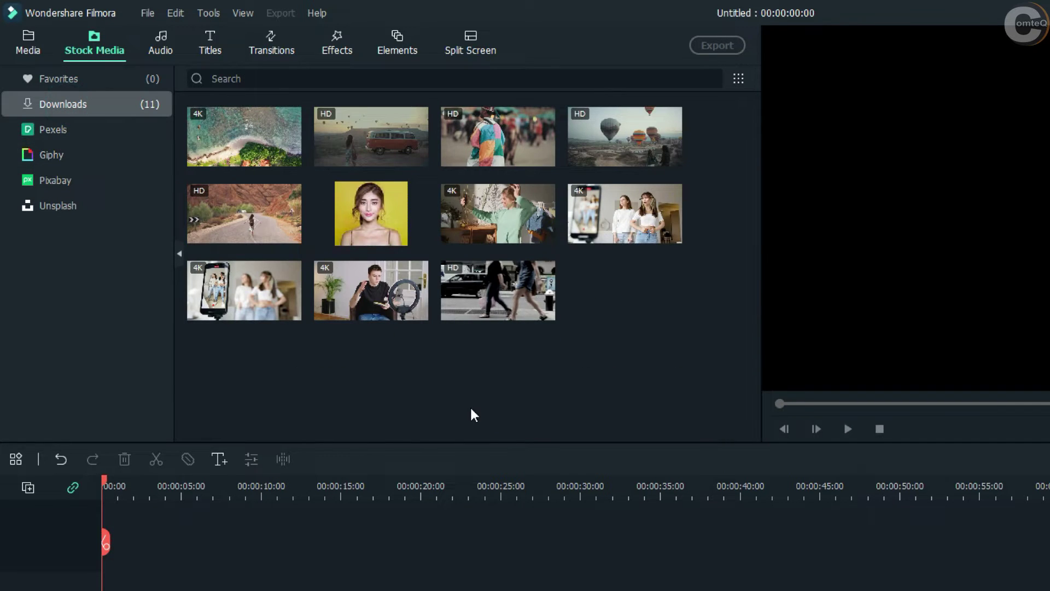
pyautogui.moveTo(382, 316)
pyautogui.rightClick(361, 290)
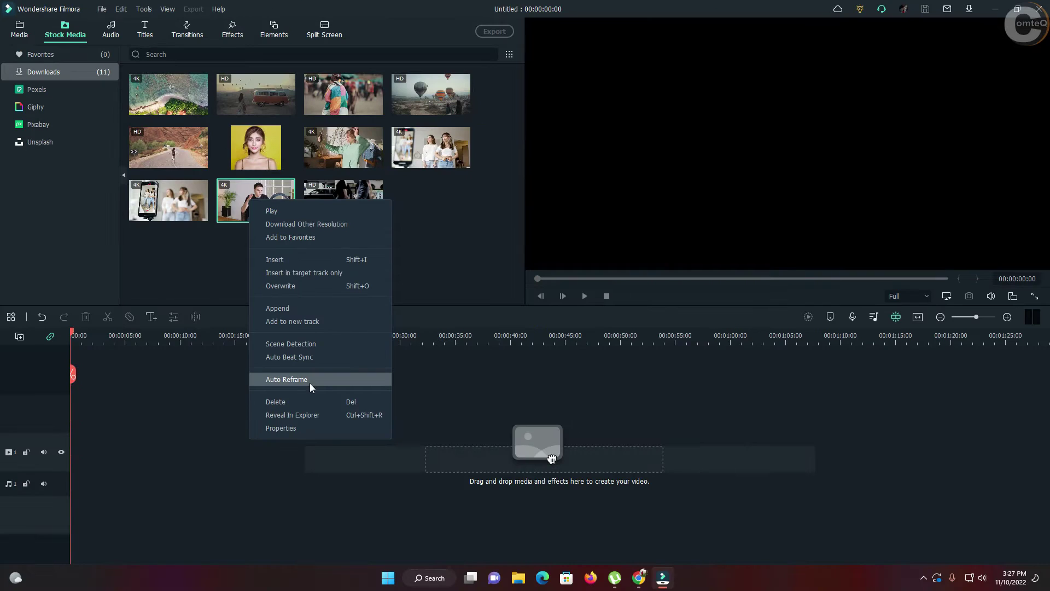
pyautogui.click(447, 550)
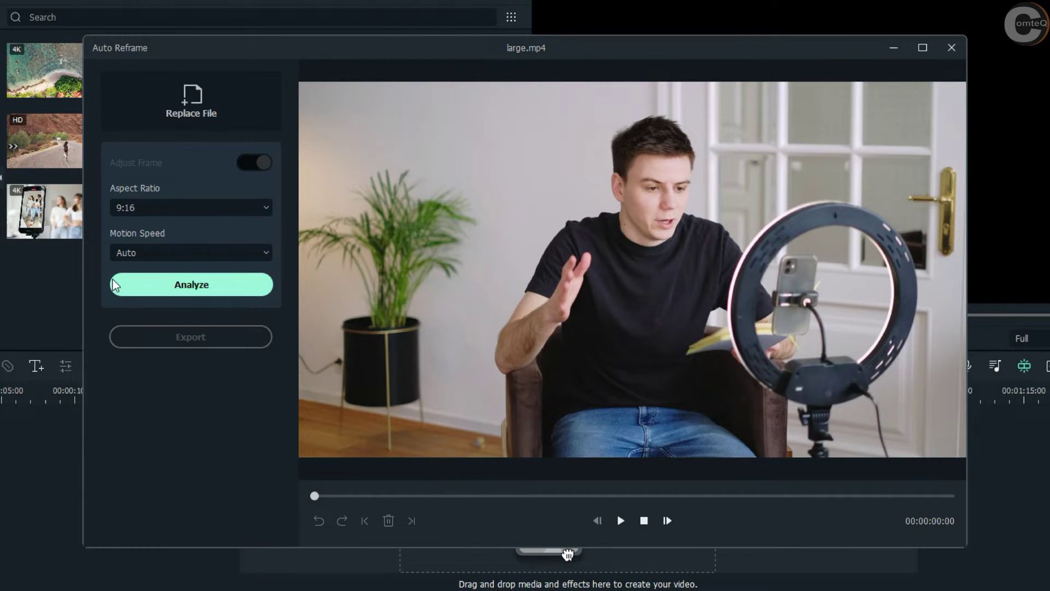
# - Analyze the clip with a 9:16 aspect ratio, and pause the reframed preview
pyautogui.click(266, 209)
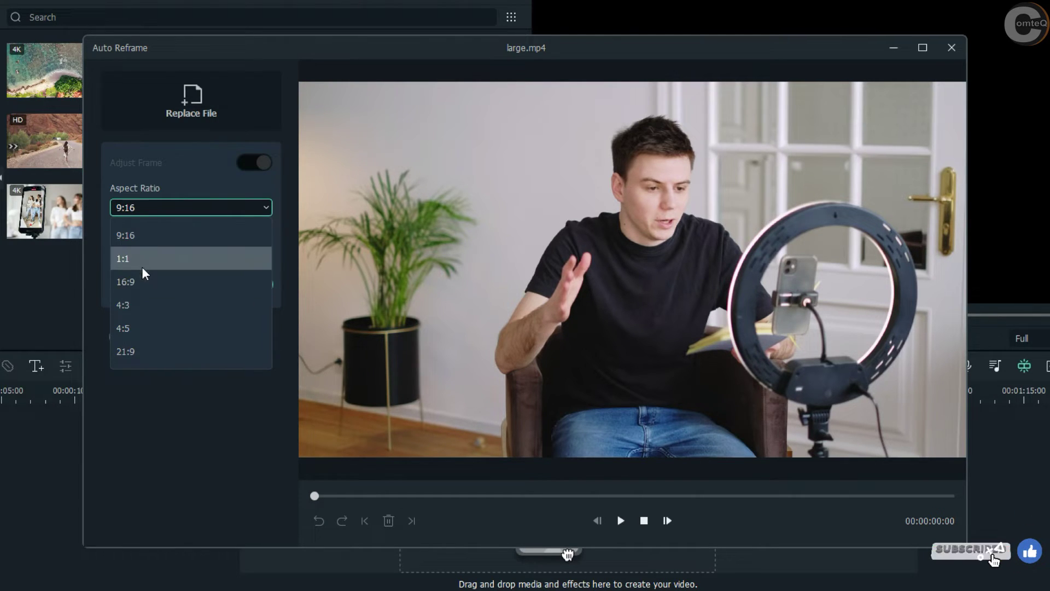
pyautogui.click(196, 235)
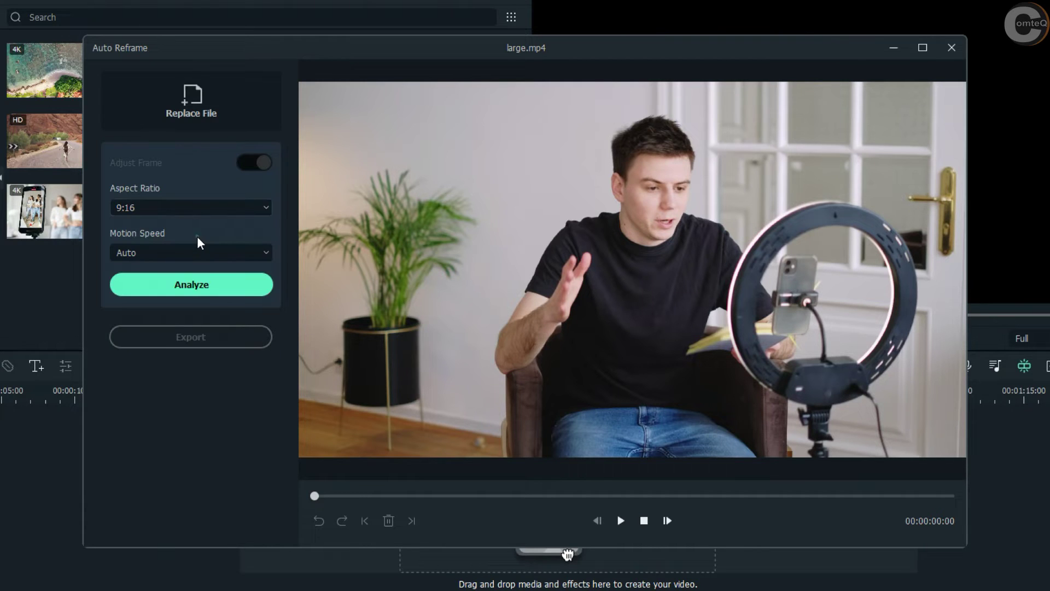
pyautogui.click(221, 288)
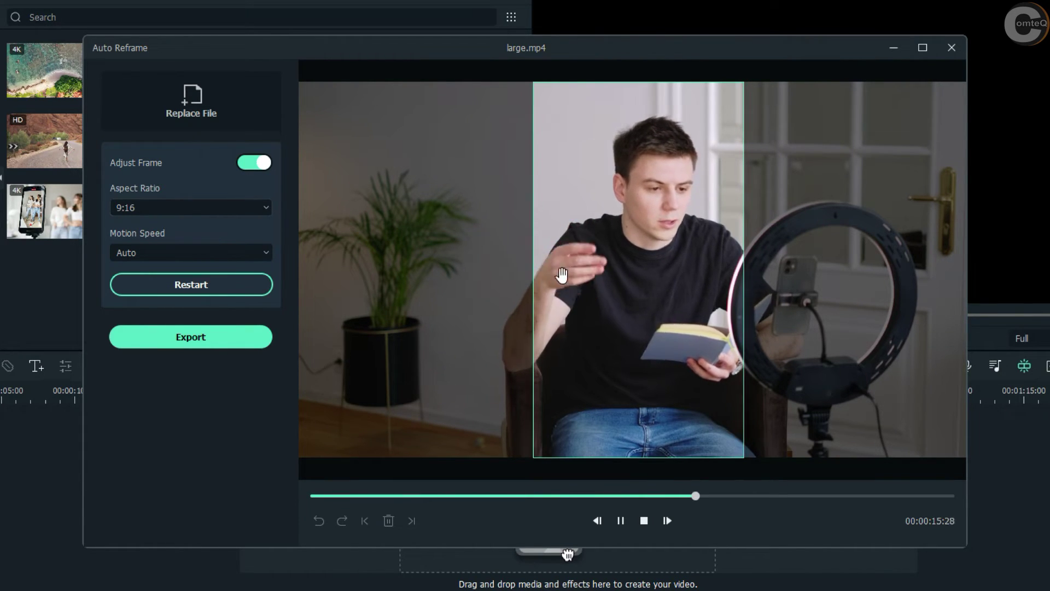
pyautogui.click(621, 521)
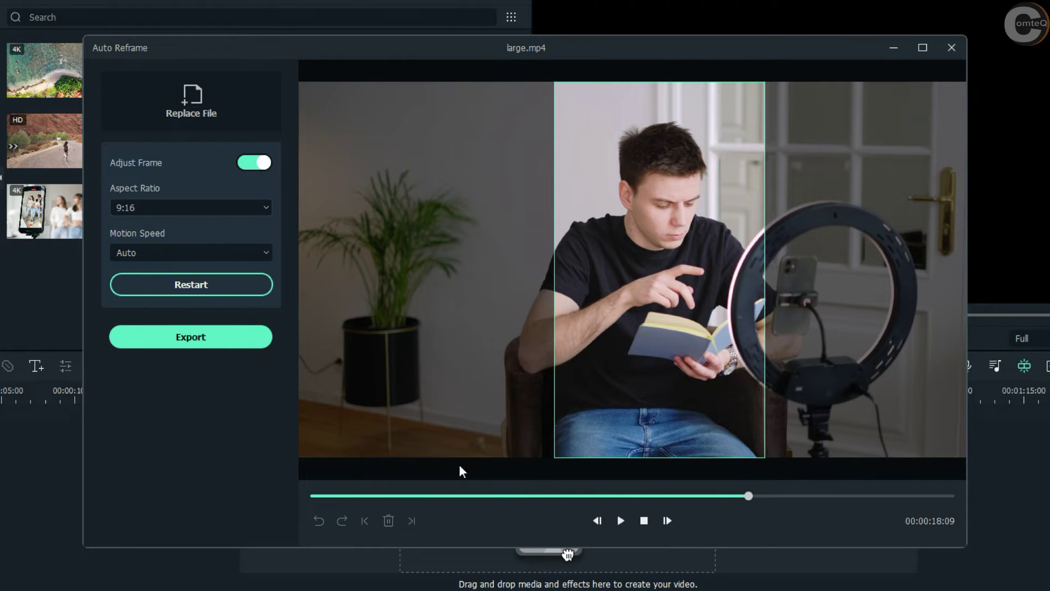
# - Start exporting the reframed clip to MP4 and name the file Reframe Tutorial
pyautogui.click(230, 343)
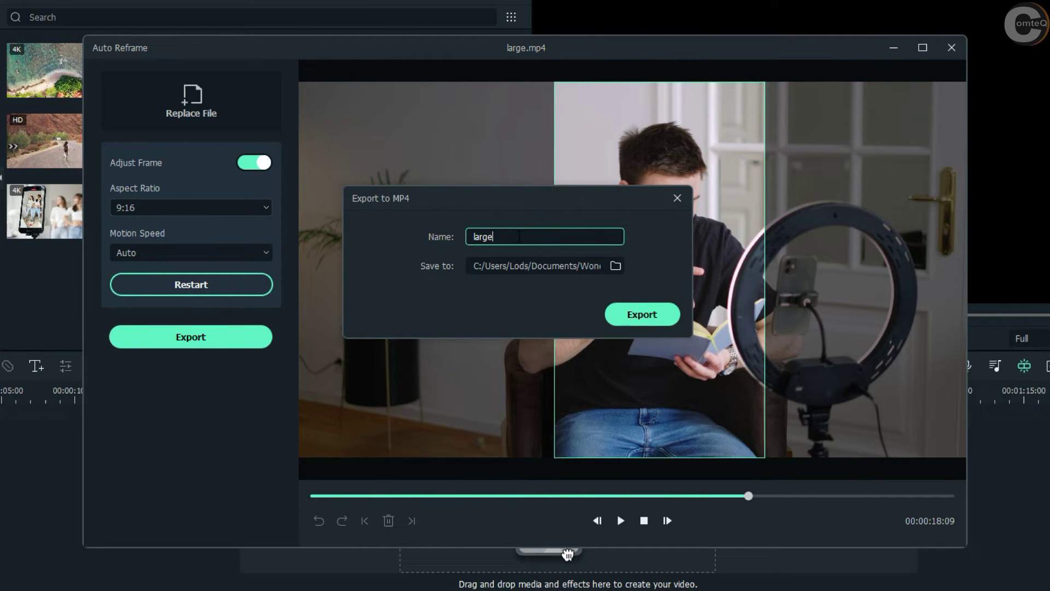
pyautogui.press('BackSpace')
pyautogui.press('BackSpace')
pyautogui.press('BackSpace')
pyautogui.press('BackSpace')
pyautogui.press('BackSpace')
pyautogui.write('Reframe tutorial')
pyautogui.click(512, 241)
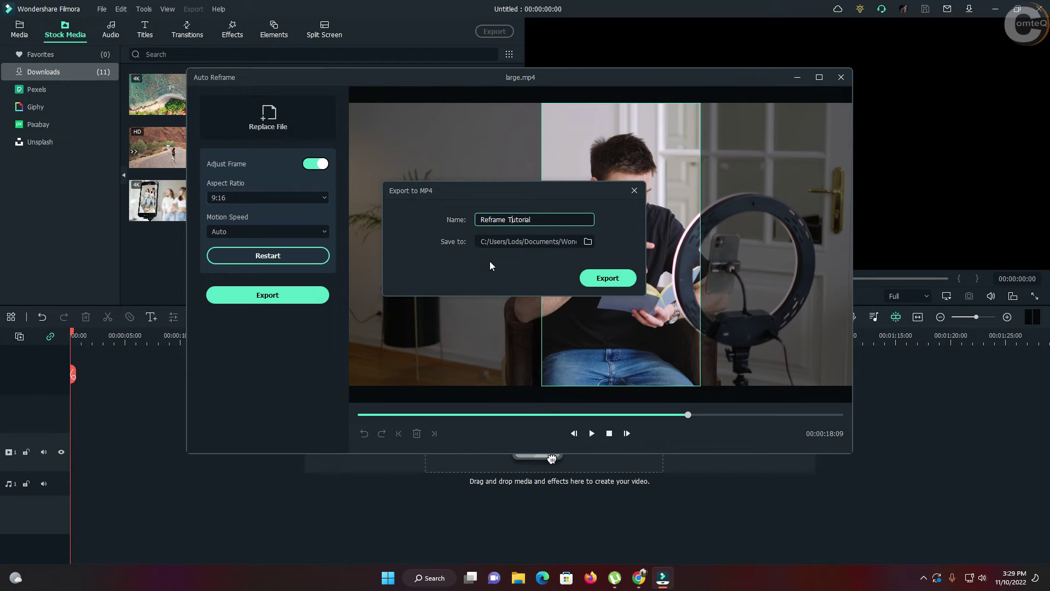
# - Create a folder named Reframe Tutorial in Documents and set it as the export's save location
pyautogui.click(587, 242)
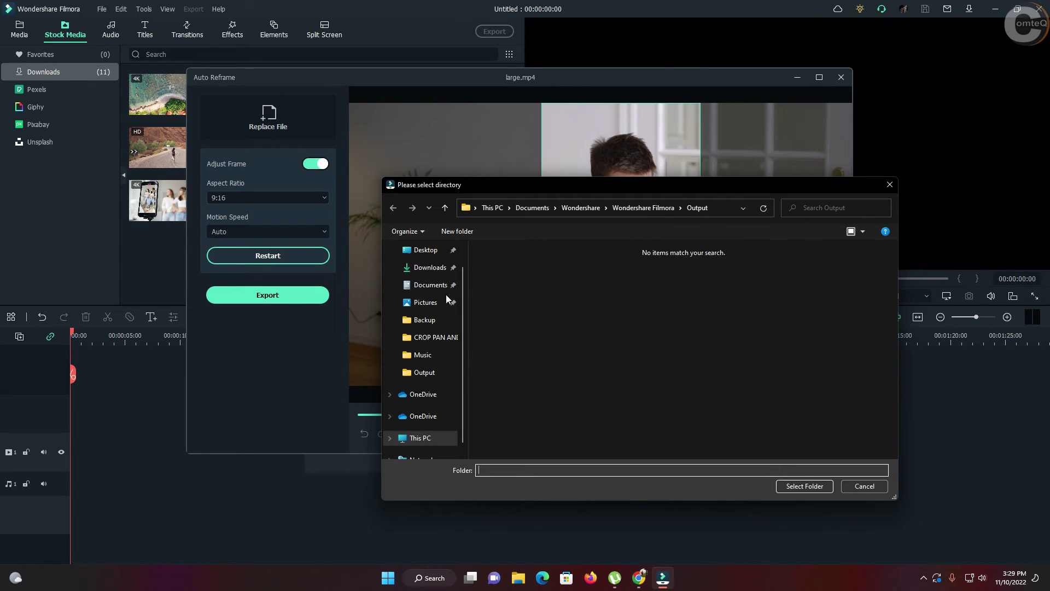
pyautogui.click(427, 286)
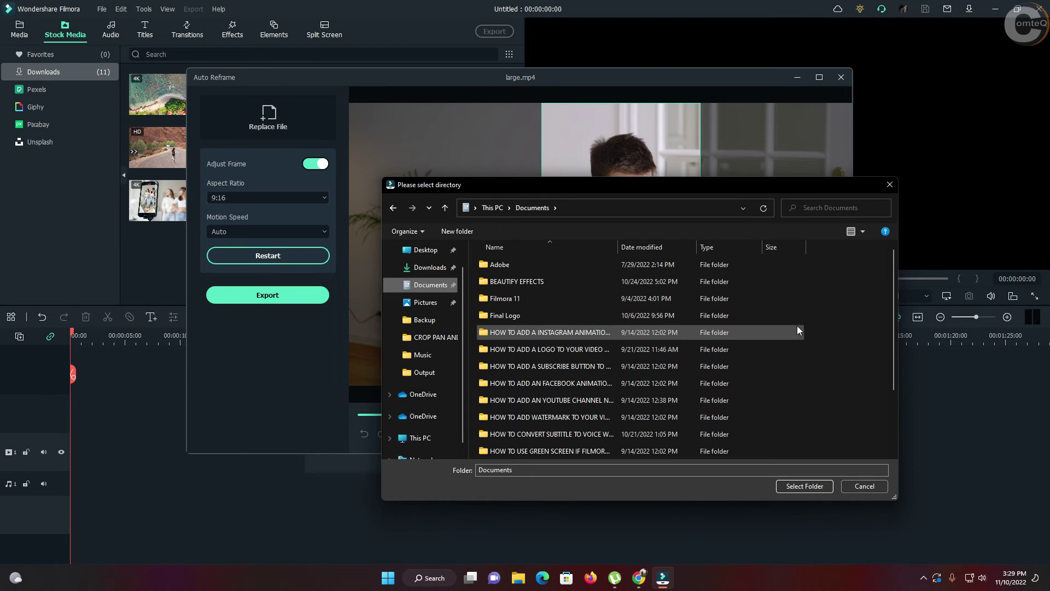
pyautogui.click(459, 233)
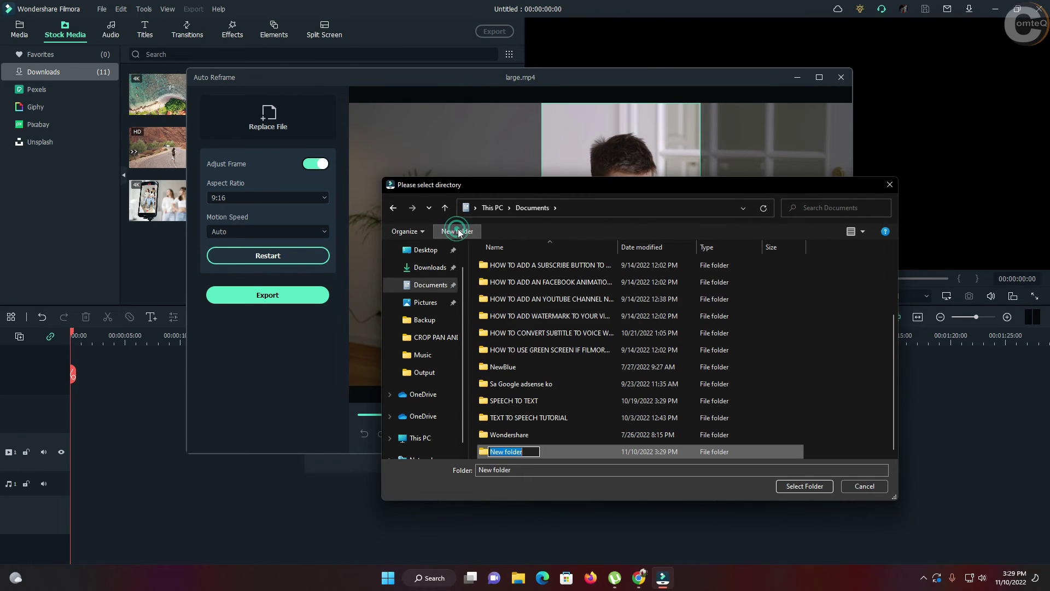
pyautogui.write('R')
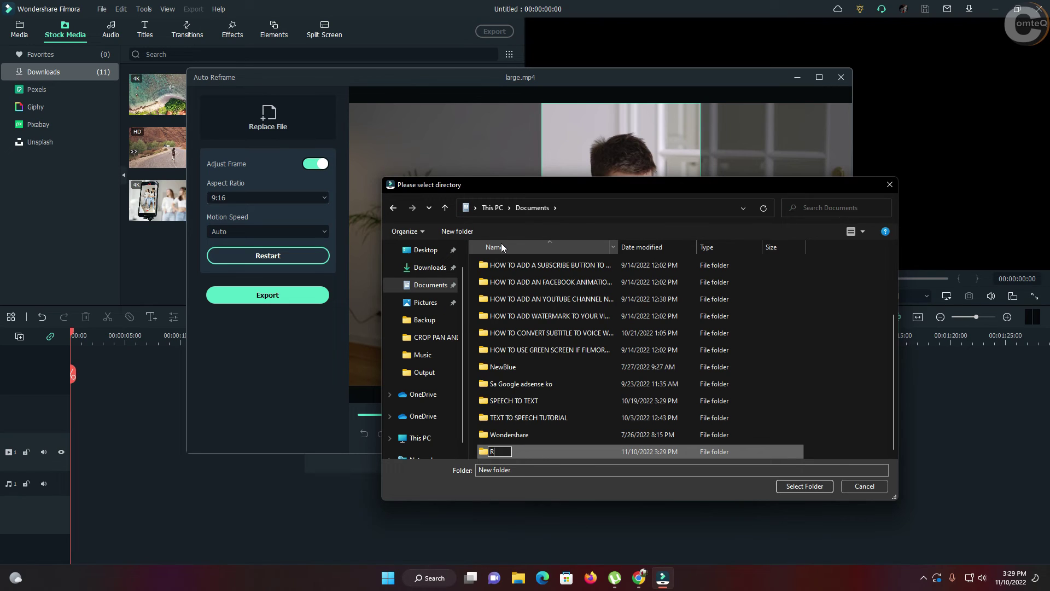
pyautogui.write('eframe Tutorial')
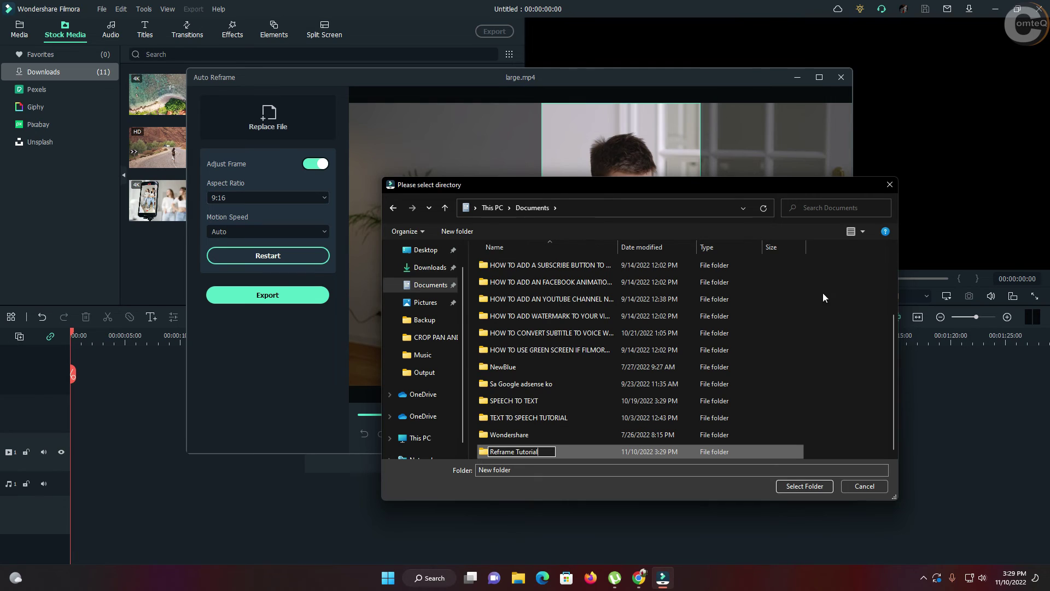
pyautogui.click(804, 486)
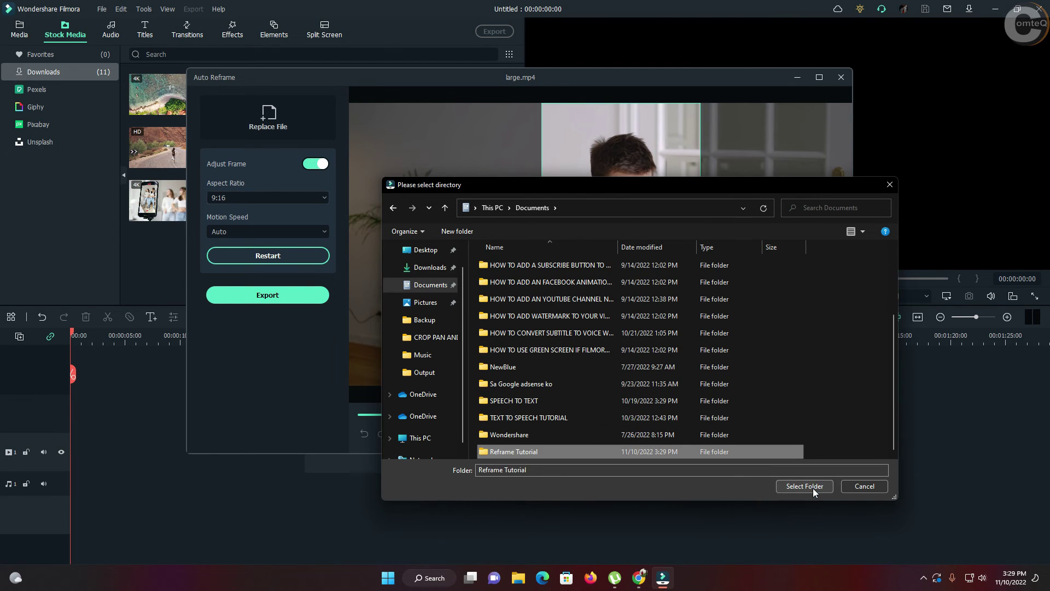
pyautogui.click(803, 486)
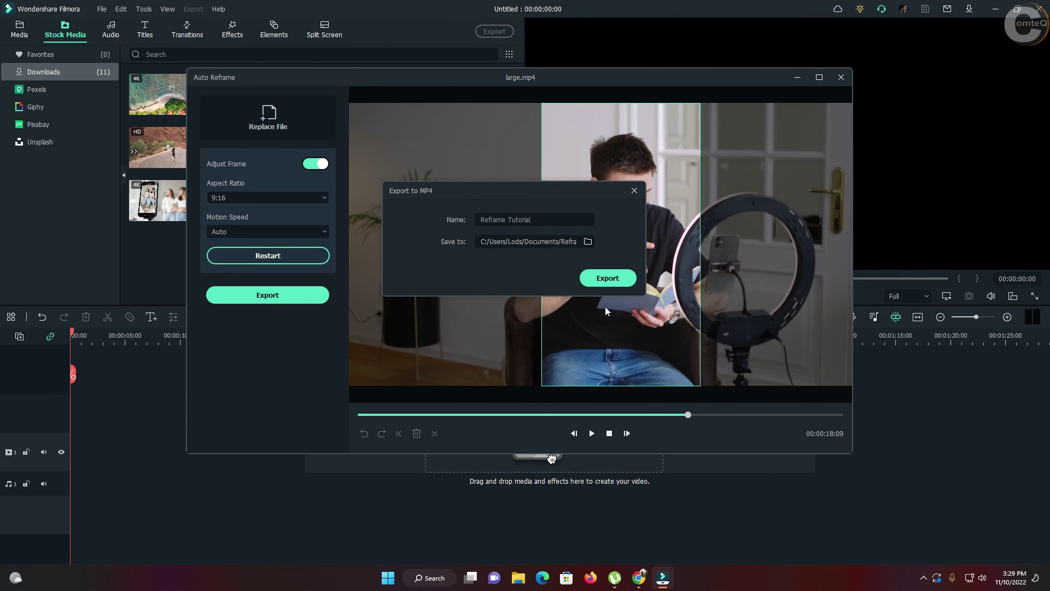
# - Export the reframed clip and open the resulting video file from the Reframe Tutorial folder
pyautogui.click(607, 278)
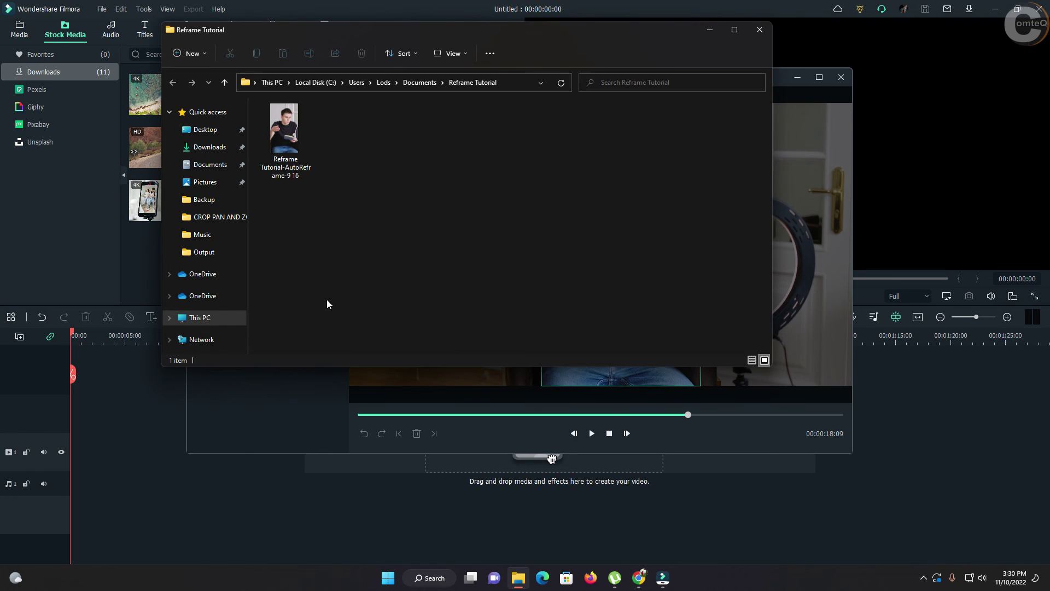
pyautogui.doubleClick(291, 148)
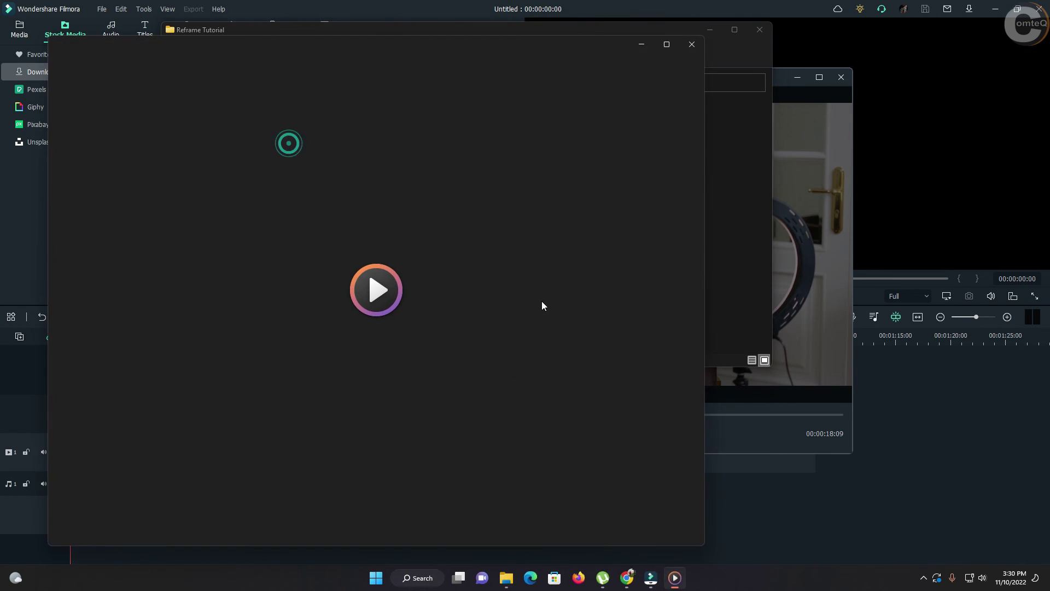